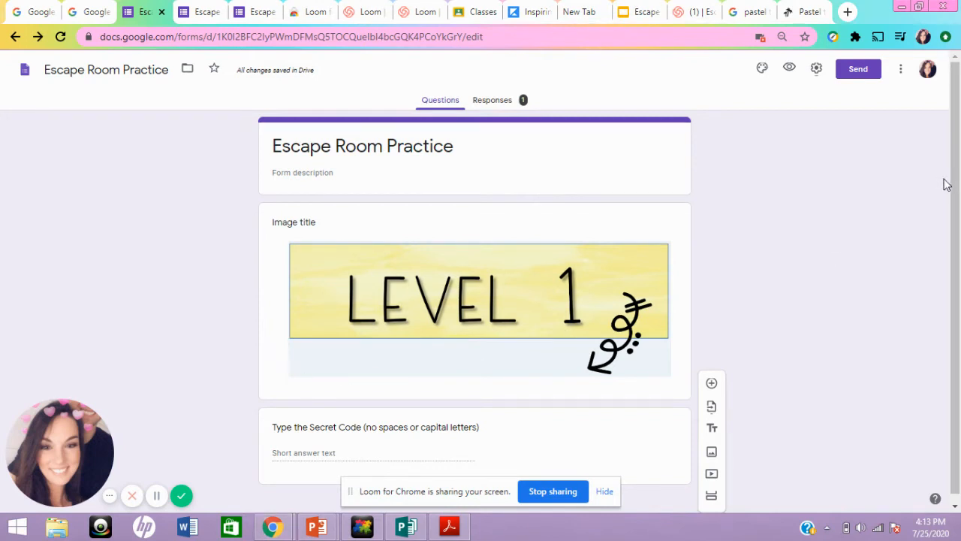
Step: Add a new section after the Level 1 secret code question and title it "Level 2"
{"action": "scroll", "coordinate": [948, 184], "scroll_direction": "down", "scroll_amount": 1}
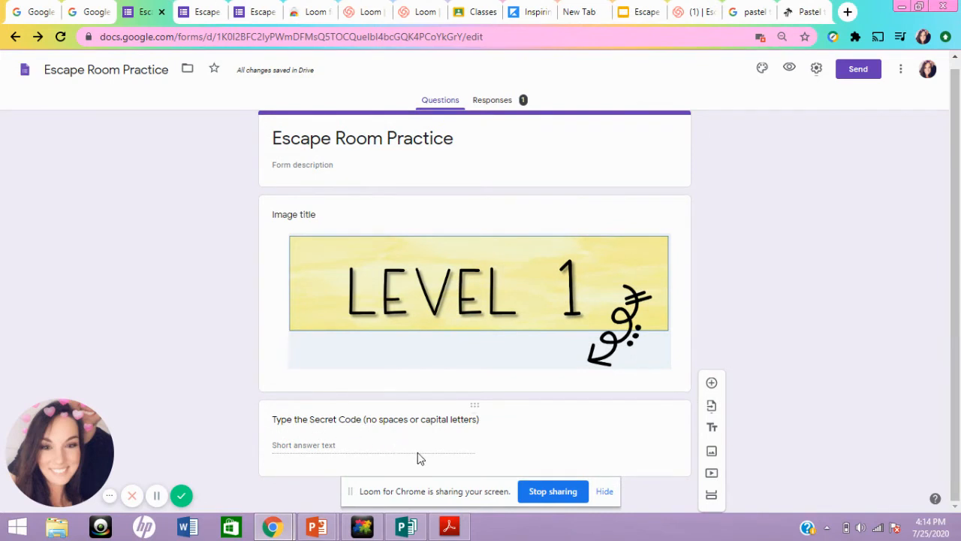
{"action": "left_click", "coordinate": [712, 497]}
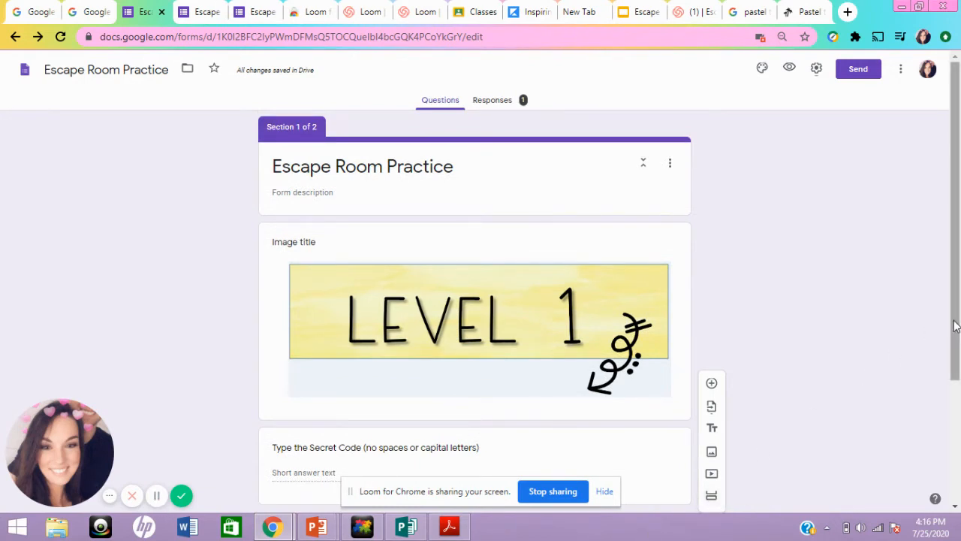
{"action": "left_click_drag", "start_coordinate": [955, 353], "coordinate": [958, 484]}
{"action": "left_click", "coordinate": [398, 428]}
{"action": "type", "text": "Level 2"}
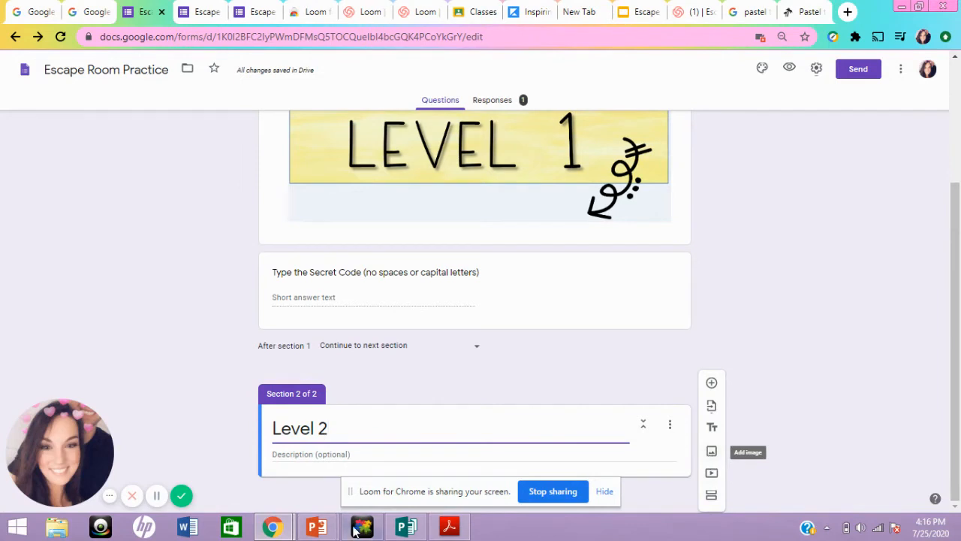
{"action": "left_click", "coordinate": [156, 496]}
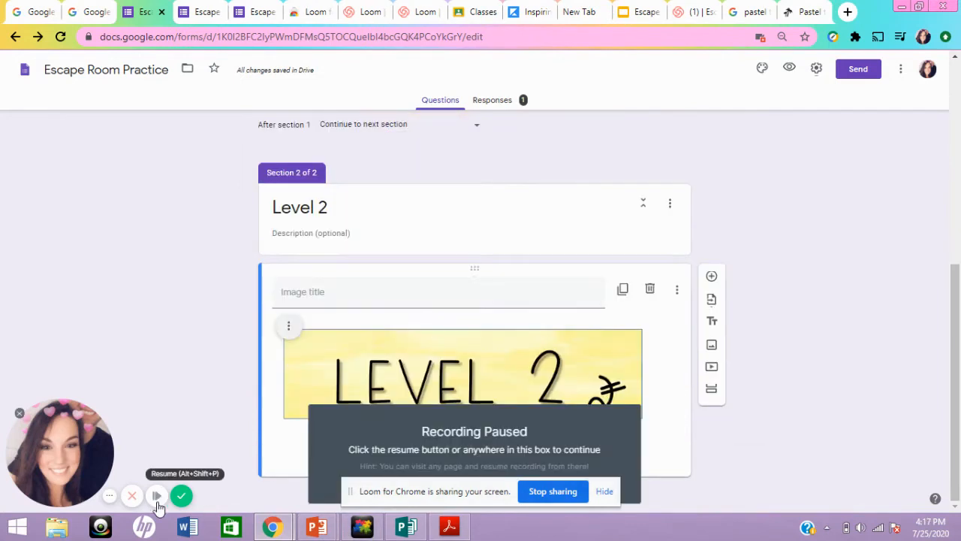
{"action": "left_click", "coordinate": [156, 496]}
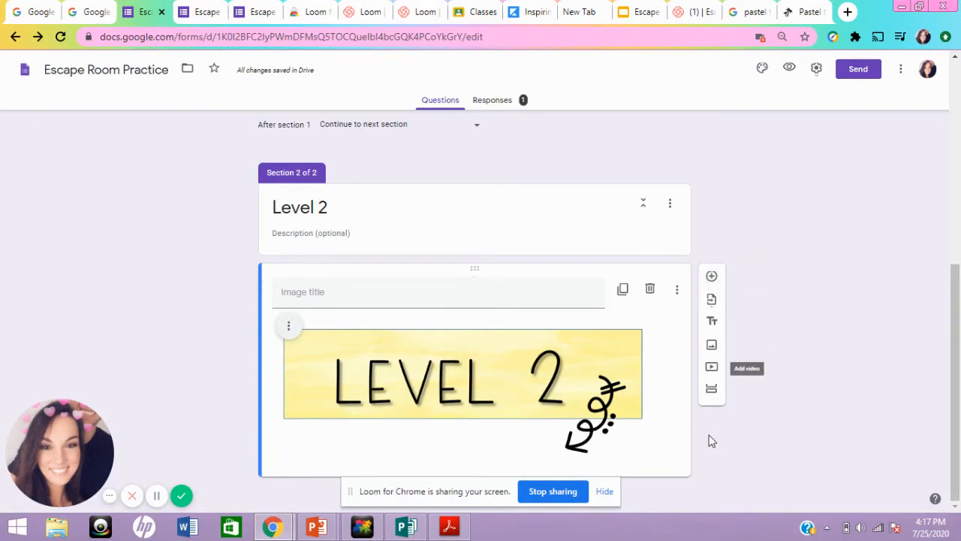
Step: Add a short-answer question below the Level 2 image reading "Secret Code (lowercase letters and no spaces)"
{"action": "left_click", "coordinate": [713, 278]}
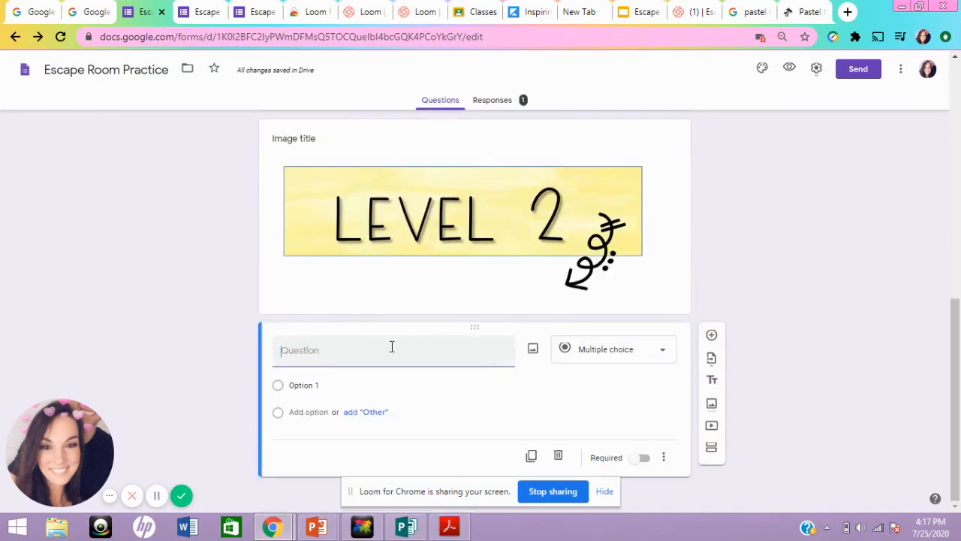
{"action": "type", "text": "Sec"}
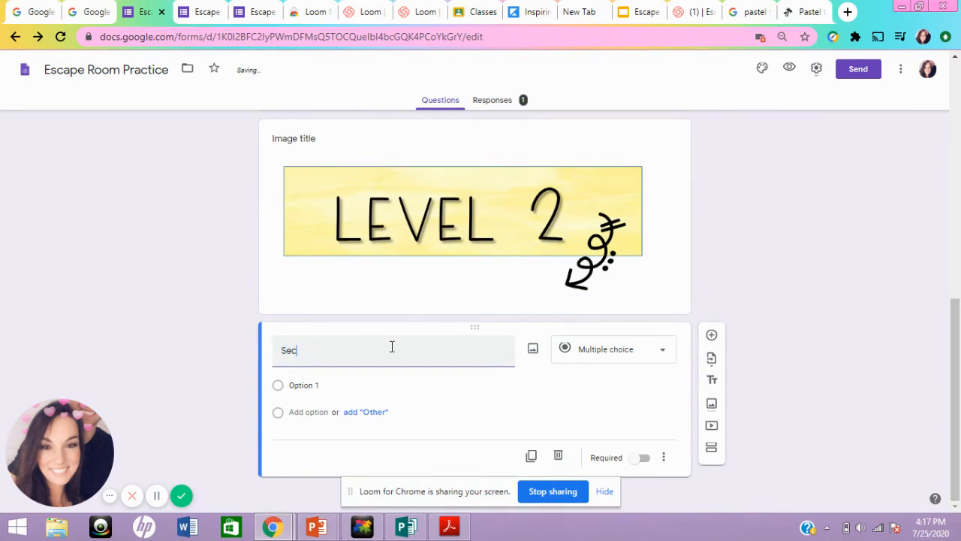
{"action": "type", "text": "eet Code (nlow"}
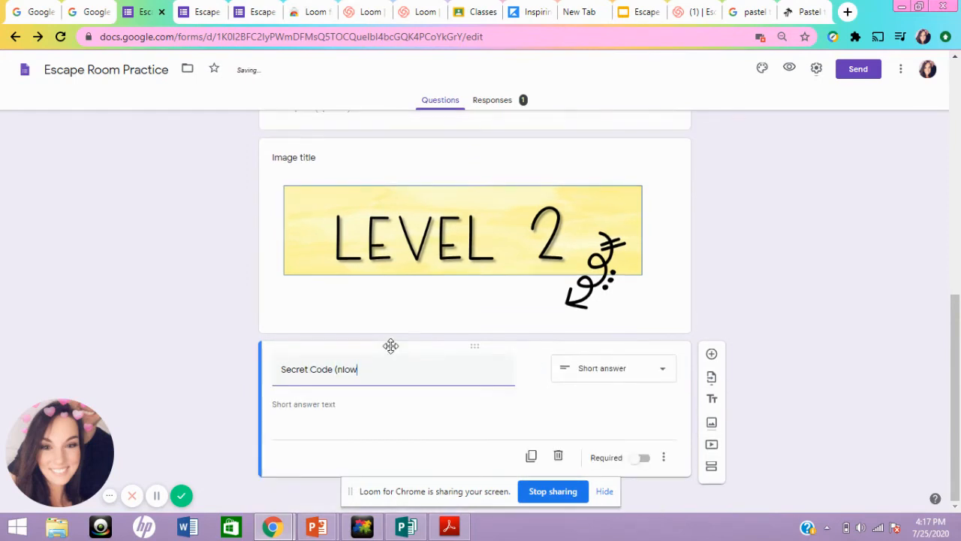
{"action": "key", "text": "BackSpace"}
{"action": "type", "text": "lowercase"}
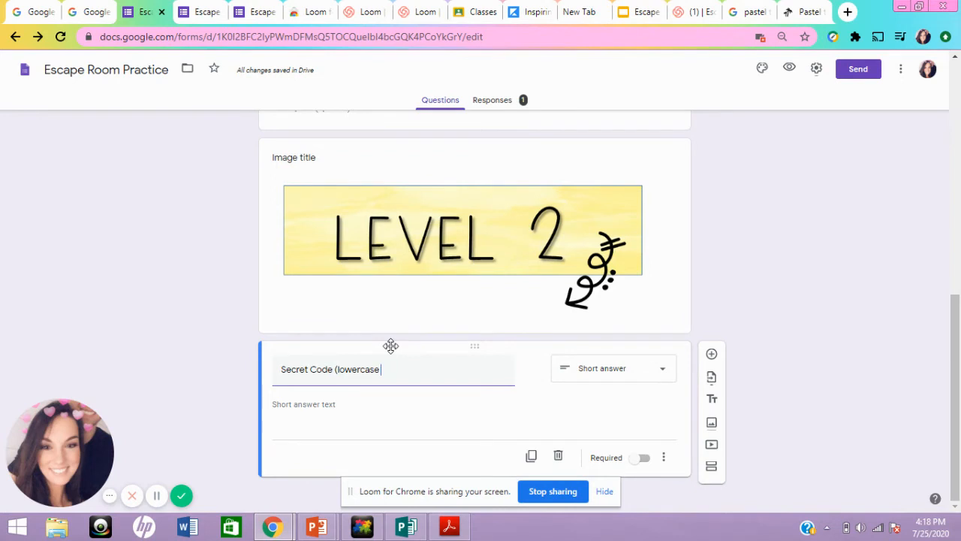
{"action": "type", "text": "letters and no spaces"}
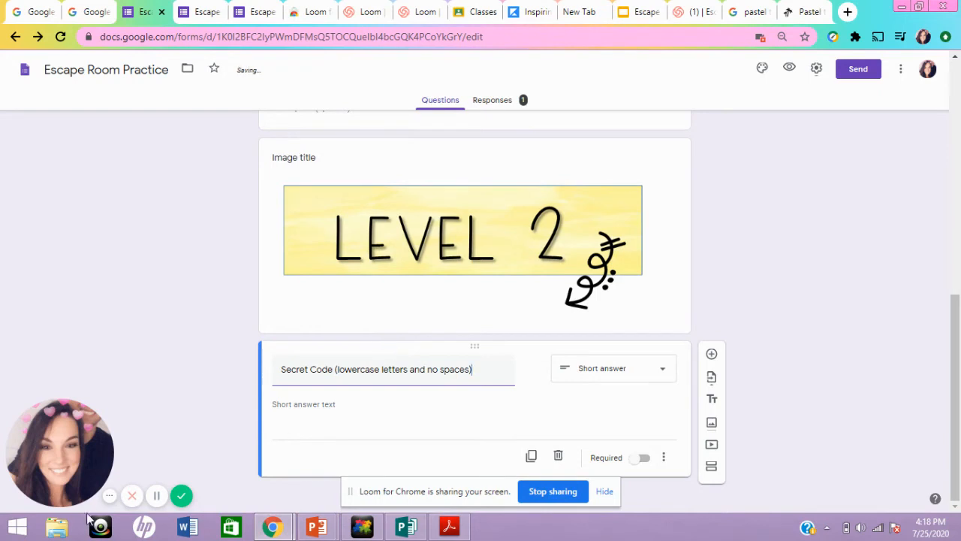
{"action": "left_click", "coordinate": [156, 496]}
{"action": "left_click", "coordinate": [156, 496]}
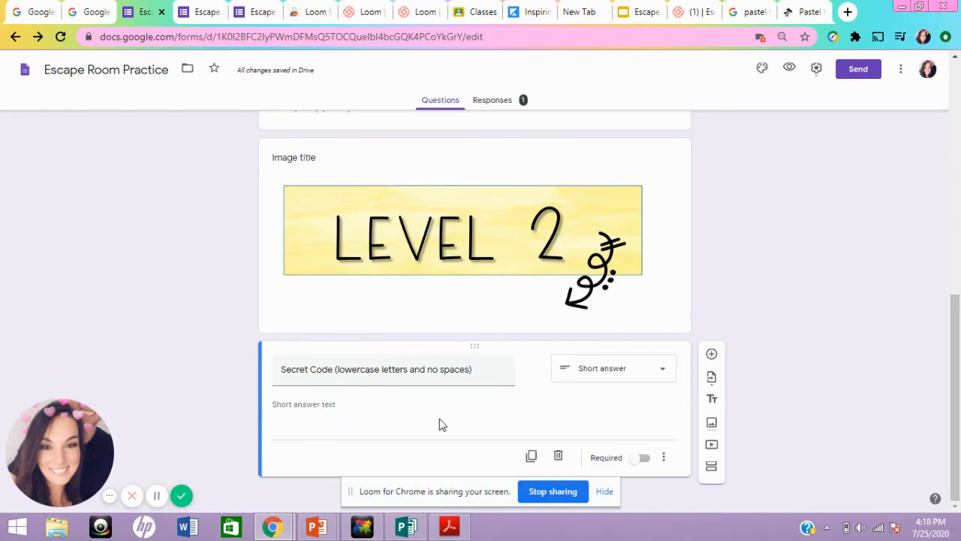
Step: Add response validation to the Level 2 question: regular expression, Matches, pattern "year", with the custom error text "Try Again!"
{"action": "left_click", "coordinate": [663, 459]}
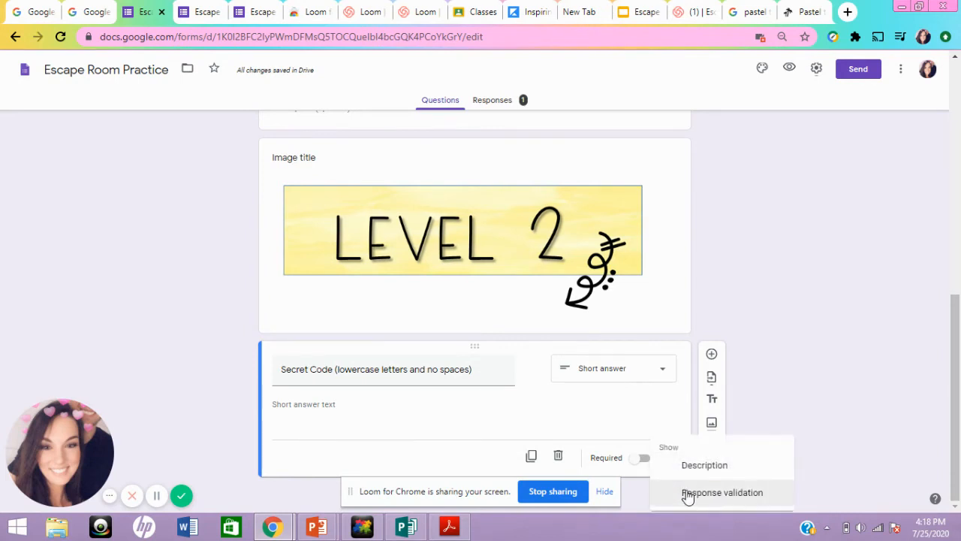
{"action": "left_click", "coordinate": [687, 494]}
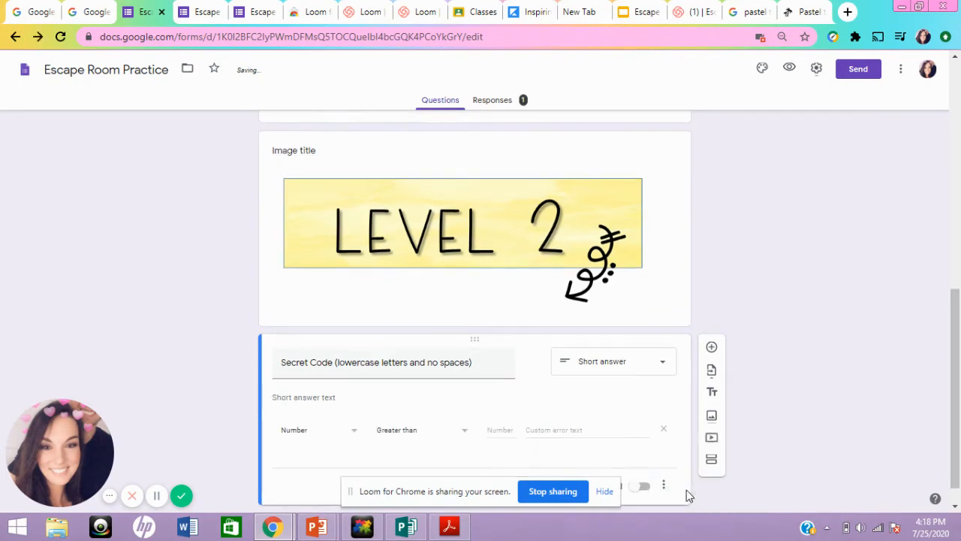
{"action": "left_click", "coordinate": [349, 431]}
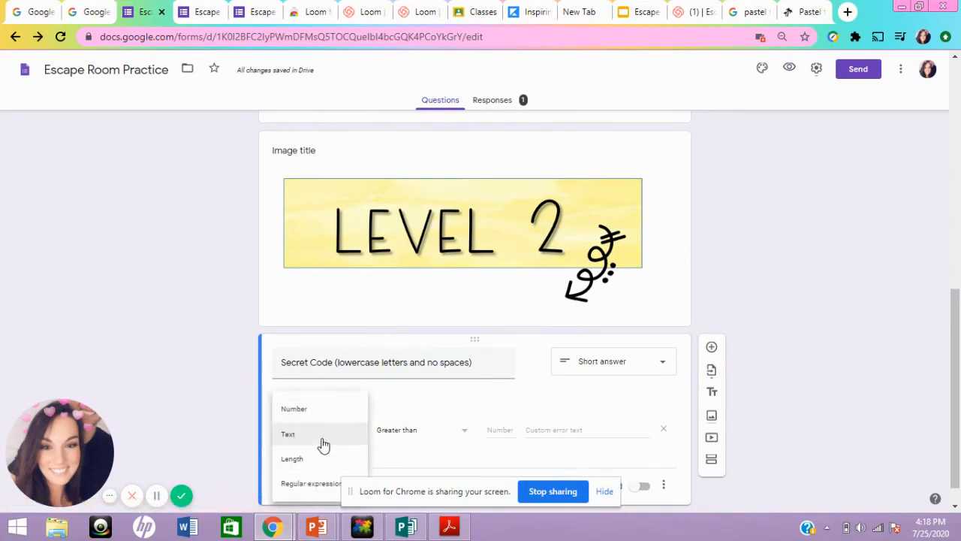
{"action": "left_click", "coordinate": [311, 485]}
{"action": "left_click", "coordinate": [420, 432]}
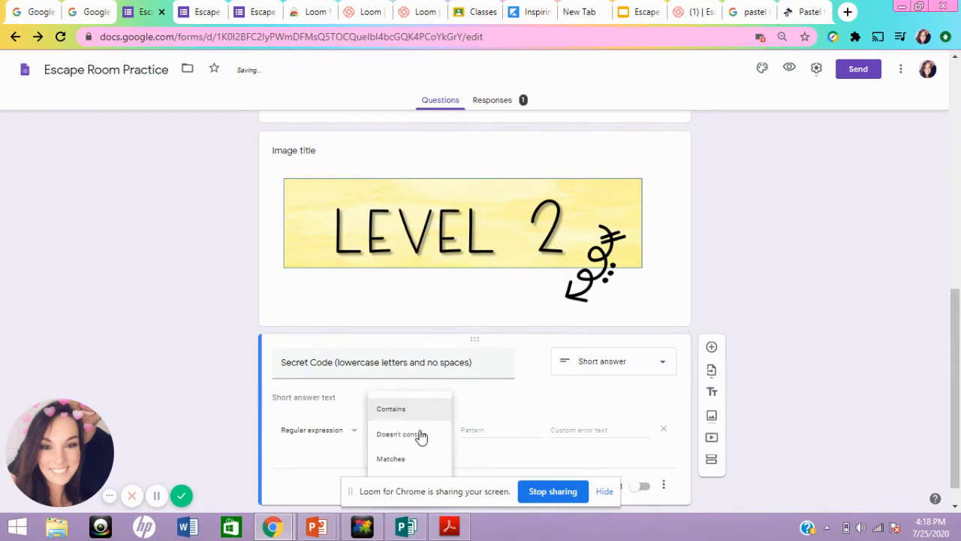
{"action": "left_click", "coordinate": [406, 459]}
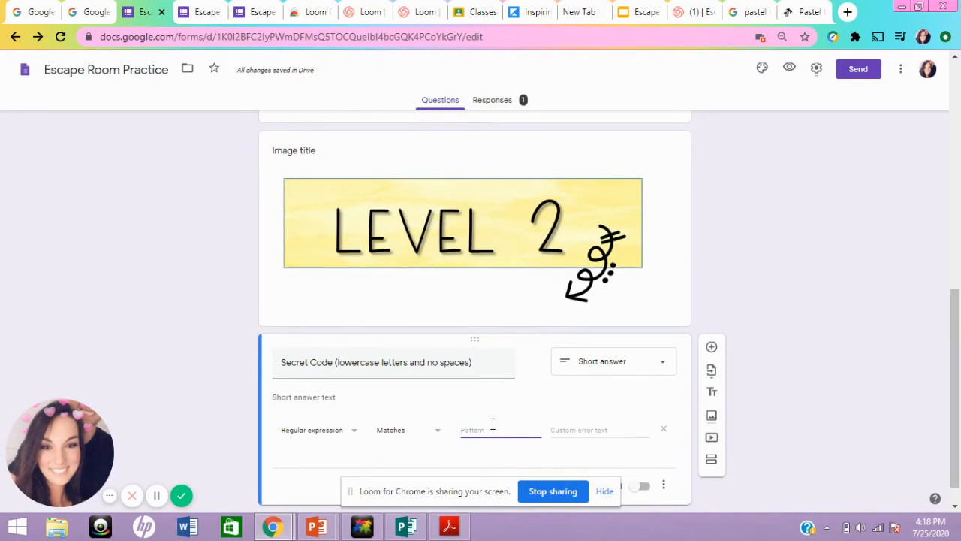
{"action": "type", "text": "year"}
{"action": "left_click", "coordinate": [569, 430]}
{"action": "type", "text": "Try Again"}
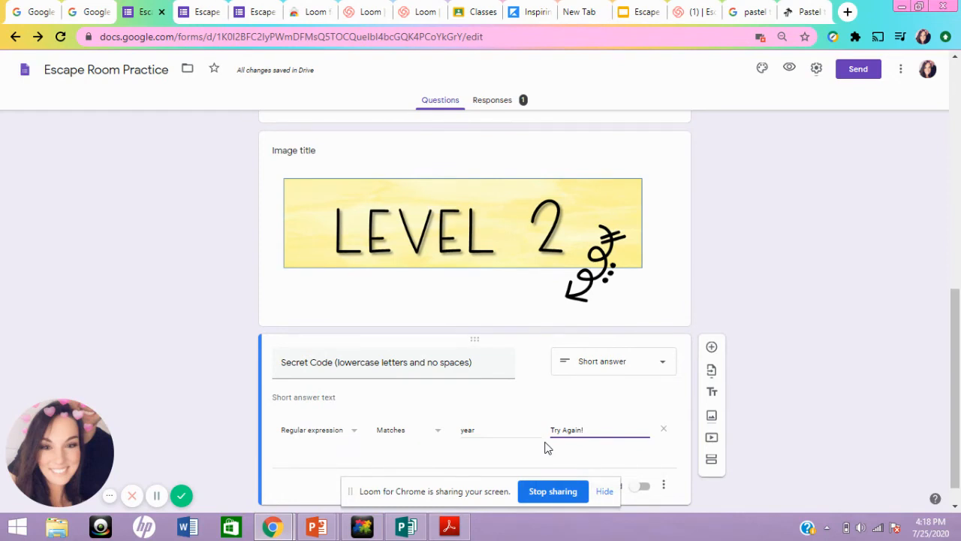
{"action": "left_click", "coordinate": [157, 501]}
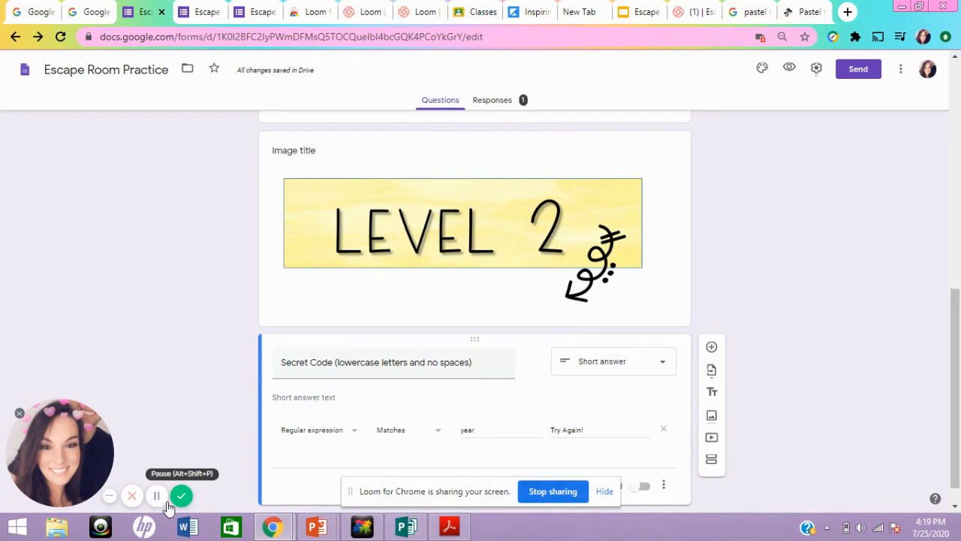
{"action": "left_click", "coordinate": [157, 495]}
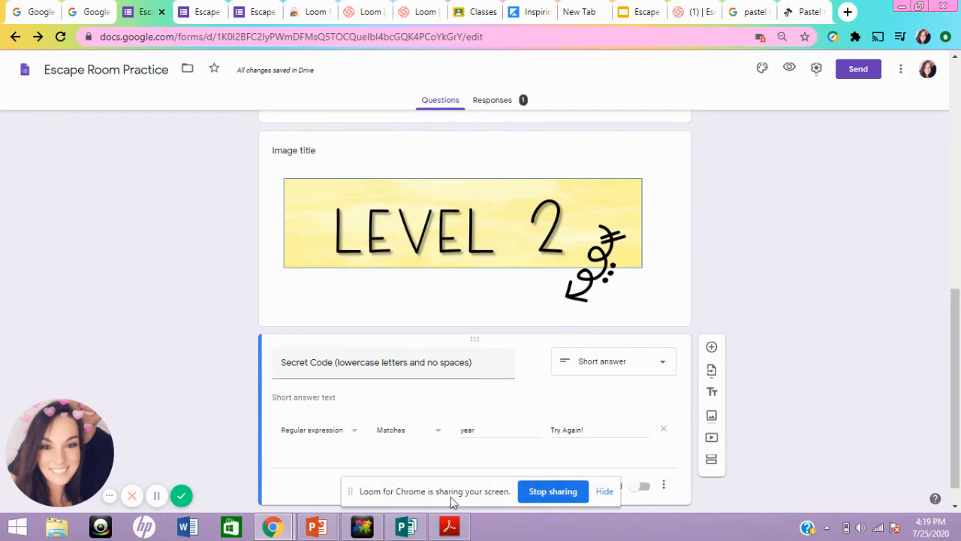
Step: Add a third section after Level 2 and title it "You Did It! Lets Celebrate!"
{"action": "left_click", "coordinate": [712, 461]}
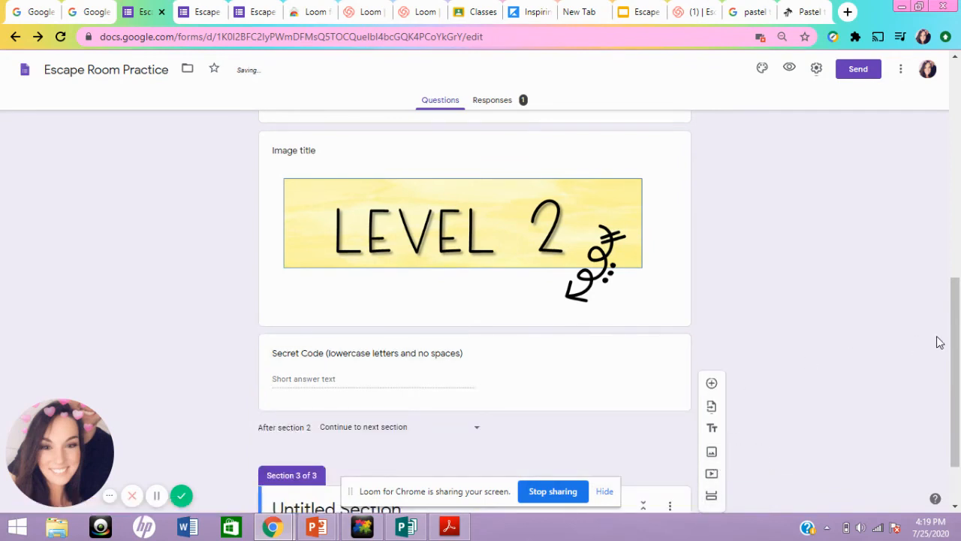
{"action": "scroll", "coordinate": [955, 340], "scroll_direction": "down", "scroll_amount": 1}
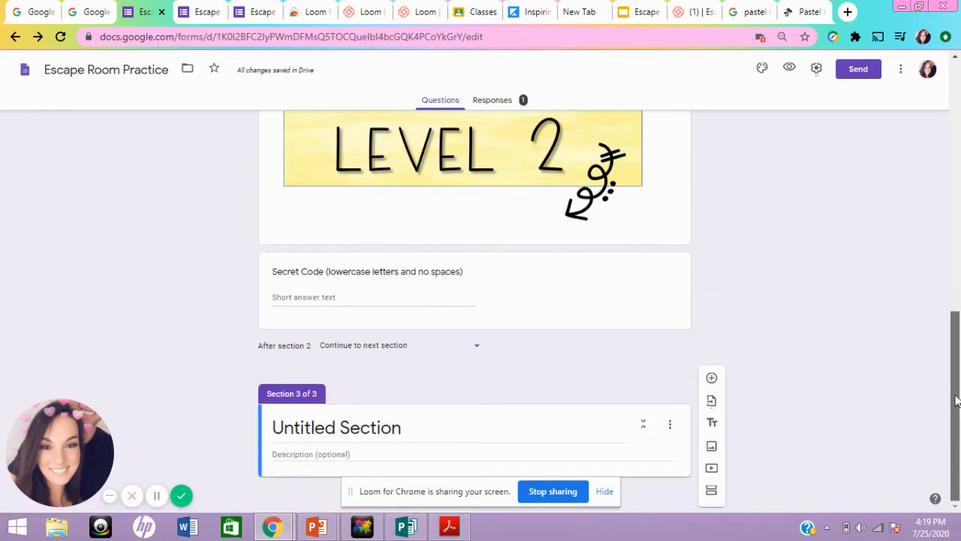
{"action": "left_click", "coordinate": [402, 428]}
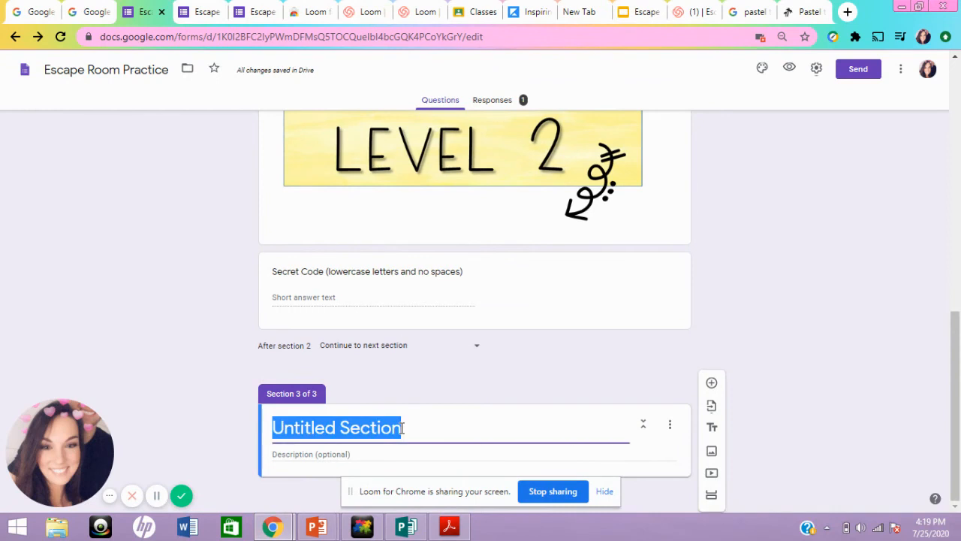
{"action": "type", "text": "You "}
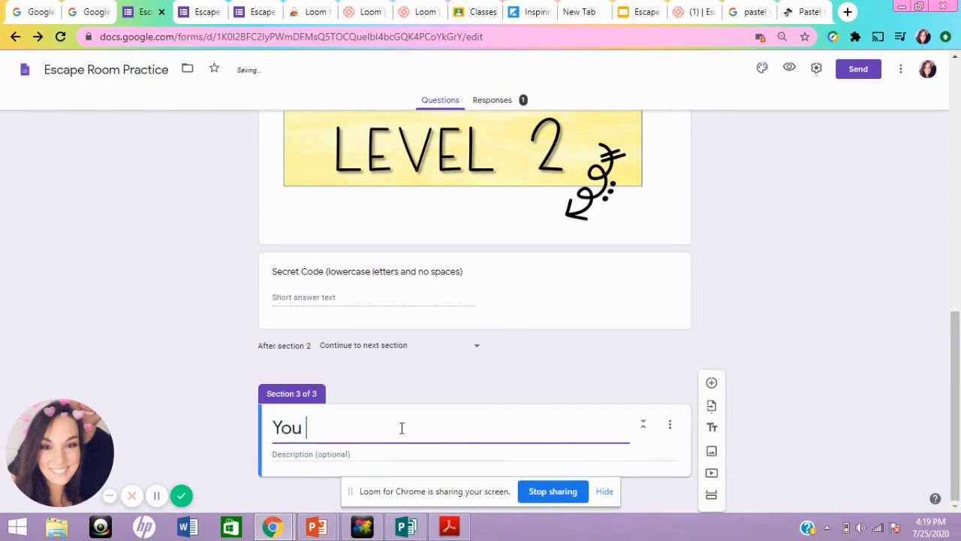
{"action": "type", "text": "Y"}
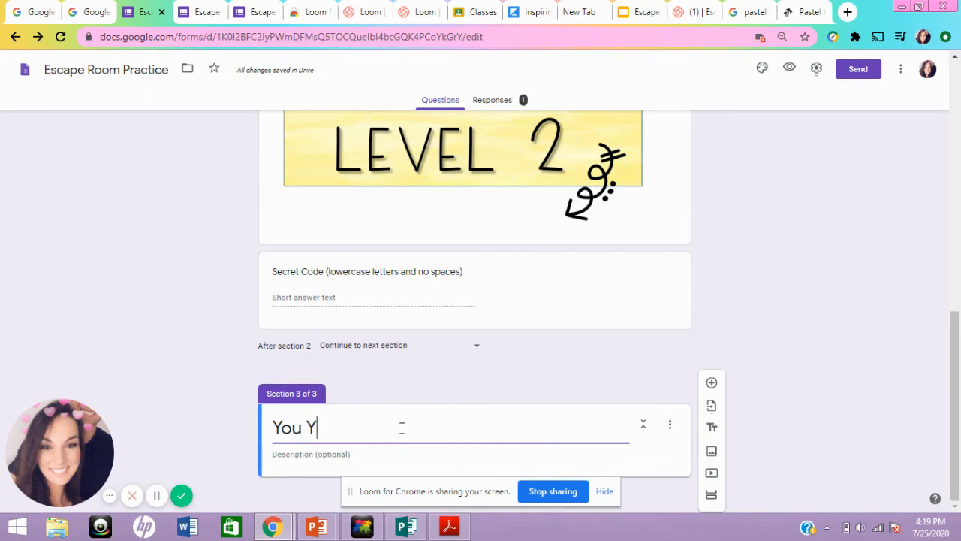
{"action": "key", "text": "BackSpace"}
{"action": "type", "text": "Do"}
{"action": "key", "text": "BackSpace"}
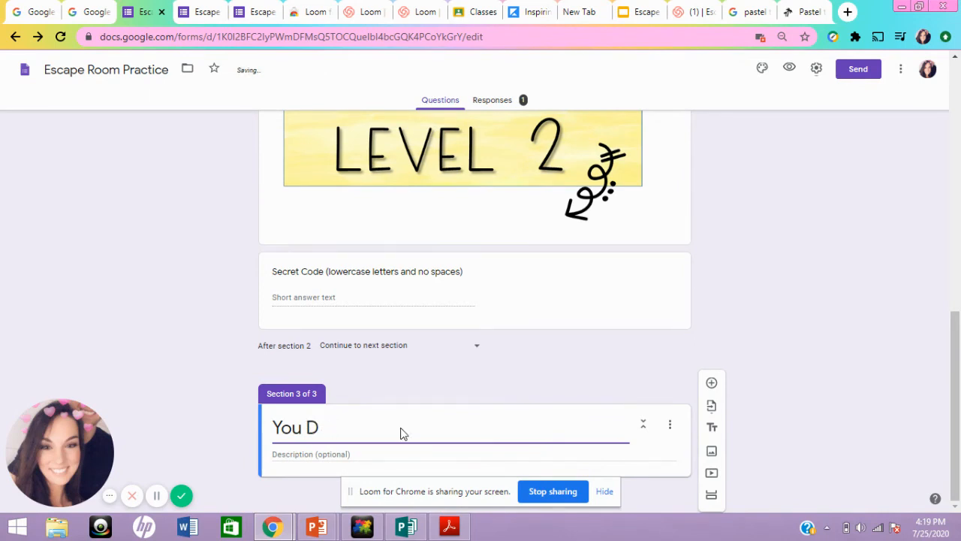
{"action": "type", "text": "id It! Lets"}
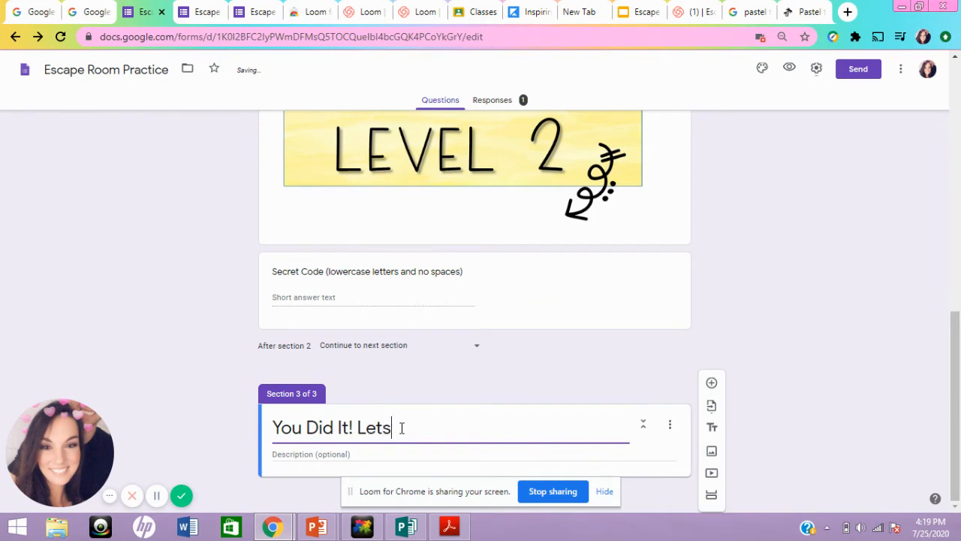
{"action": "type", "text": " V"}
{"action": "key", "text": "BackSpace"}
{"action": "type", "text": "Celebrate!"}
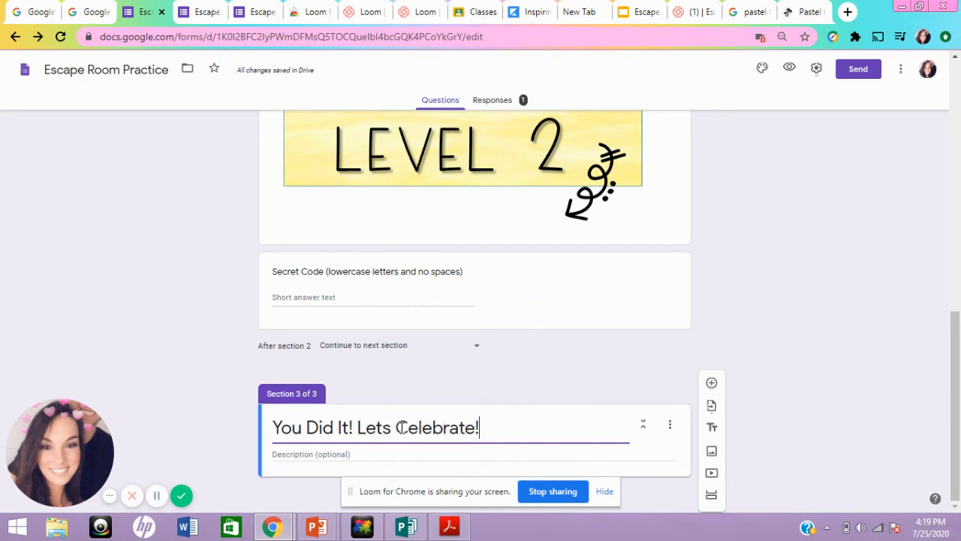
Step: Insert the "Celebrate Good Times" video into the final section
{"action": "left_click", "coordinate": [711, 475]}
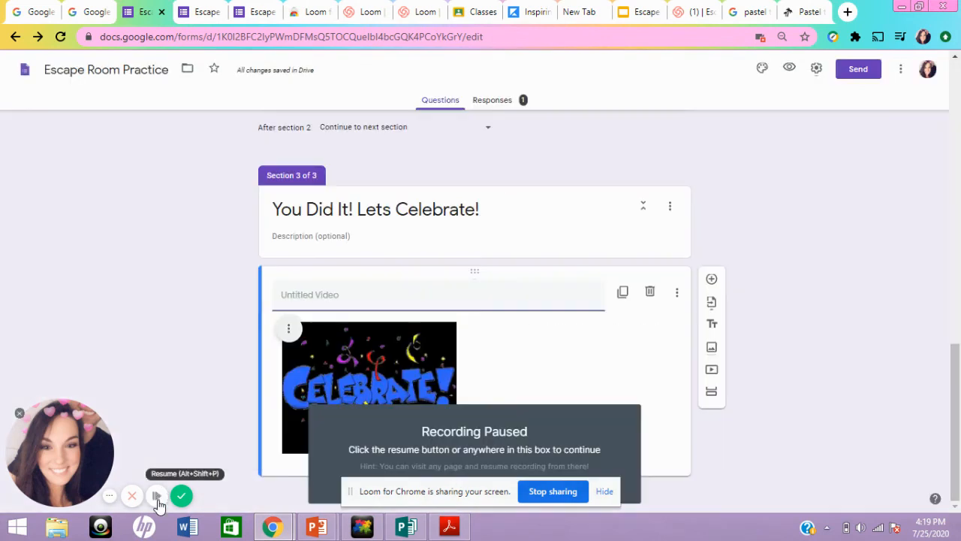
{"action": "left_click", "coordinate": [156, 496]}
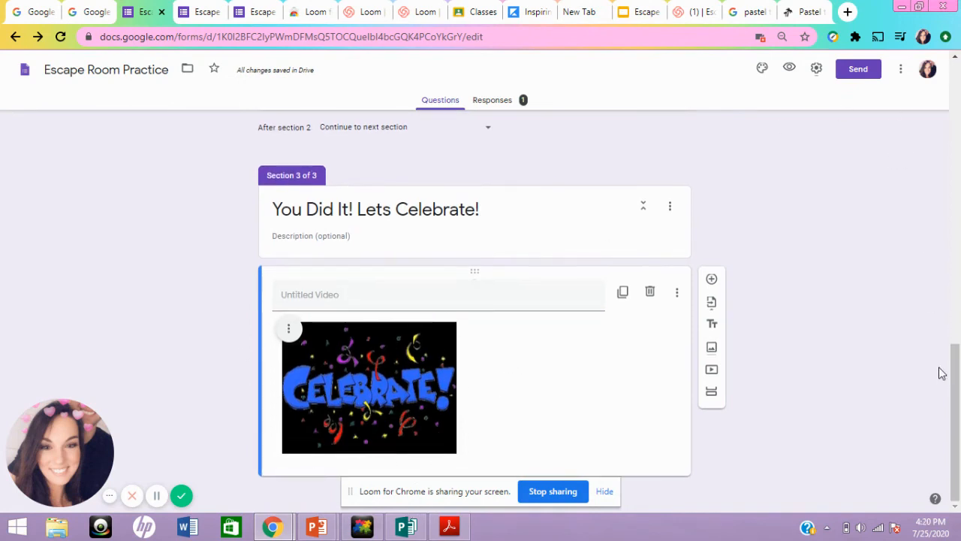
Step: Preview the form, answer the Level 1 secret code with "cool" and proceed to the next section
{"action": "left_click_drag", "start_coordinate": [955, 368], "coordinate": [939, 73]}
{"action": "left_click", "coordinate": [789, 73]}
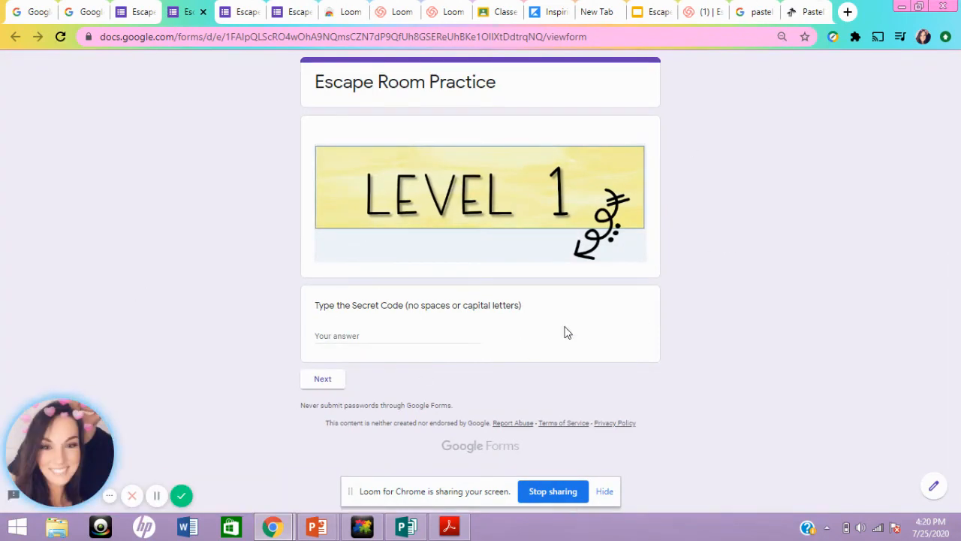
{"action": "left_click", "coordinate": [337, 336]}
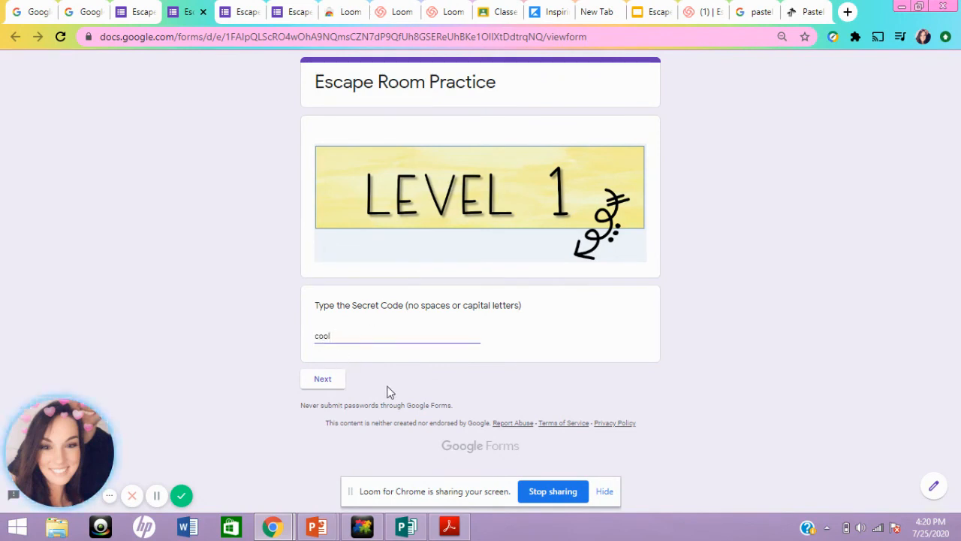
{"action": "left_click", "coordinate": [323, 380]}
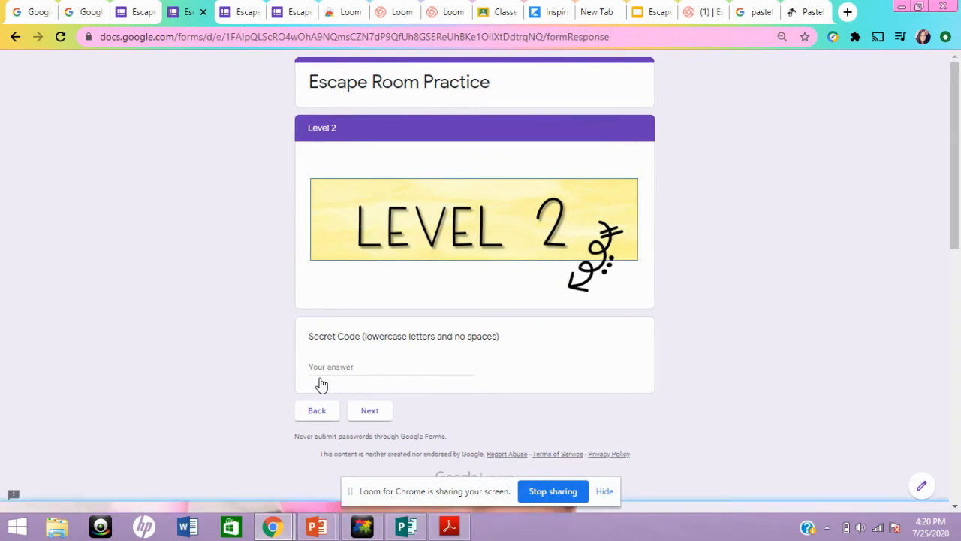
Step: Try to pass Level 2 in the preview with the secret code "yaer"
{"action": "left_click", "coordinate": [344, 366]}
{"action": "type", "text": "y"}
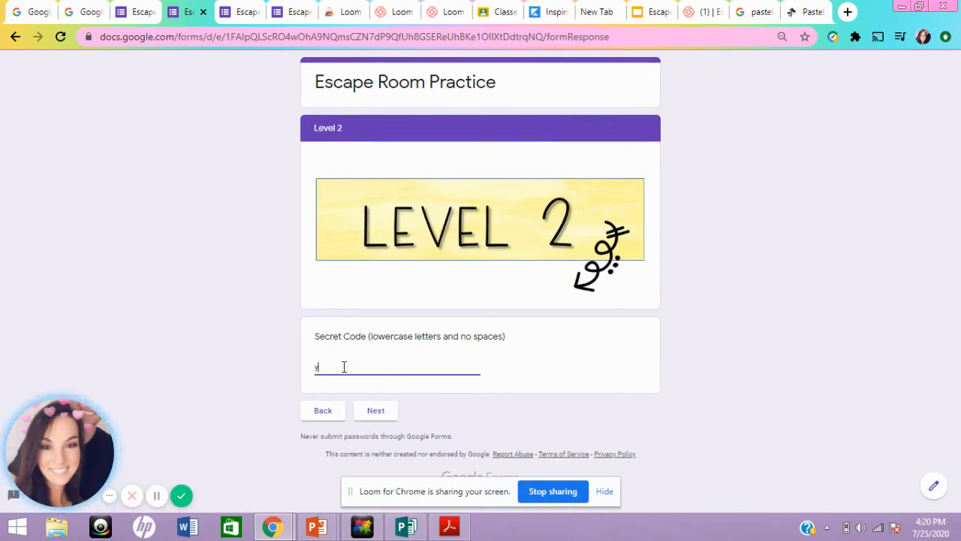
{"action": "type", "text": "aer"}
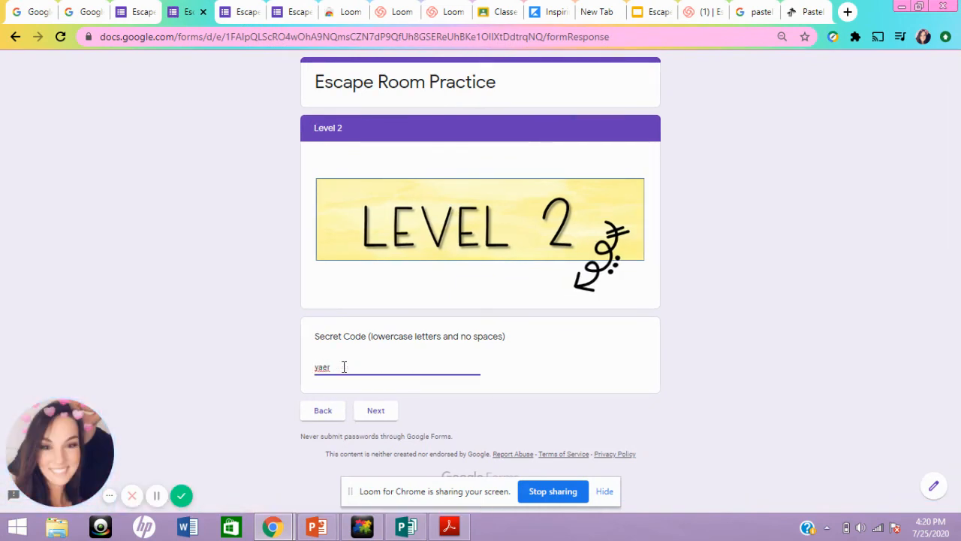
{"action": "left_click", "coordinate": [378, 416]}
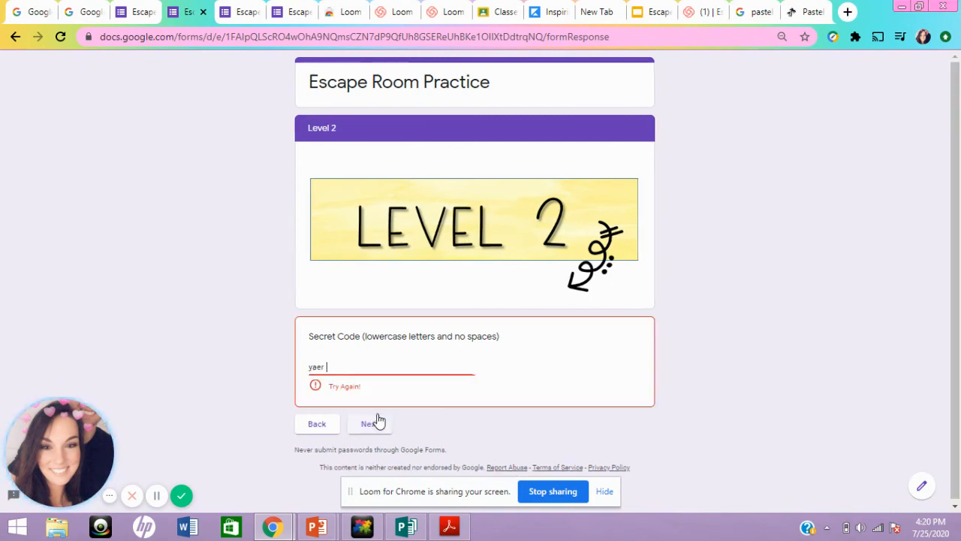
Step: Replace the Level 2 secret code answer with "year" and proceed to the final section
{"action": "left_click_drag", "start_coordinate": [328, 368], "coordinate": [199, 373]}
{"action": "type", "text": "y"}
{"action": "key", "text": "BackSpace"}
{"action": "type", "text": "year"}
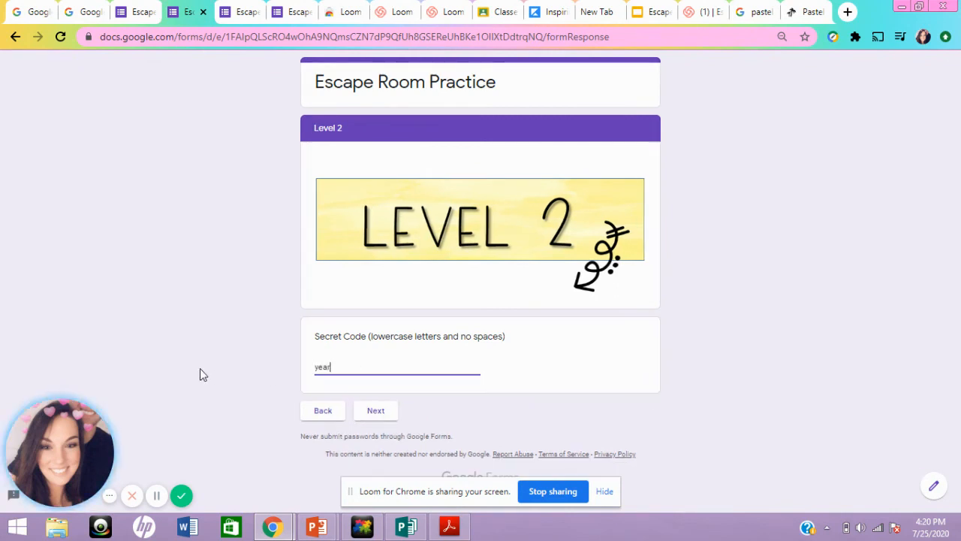
{"action": "left_click", "coordinate": [377, 413]}
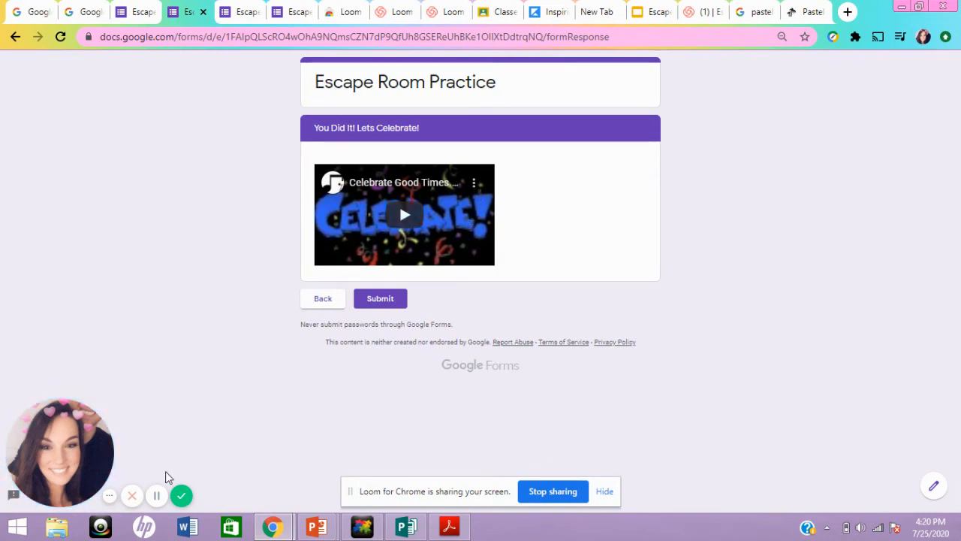
{"action": "left_click", "coordinate": [156, 495]}
{"action": "left_click", "coordinate": [156, 524]}
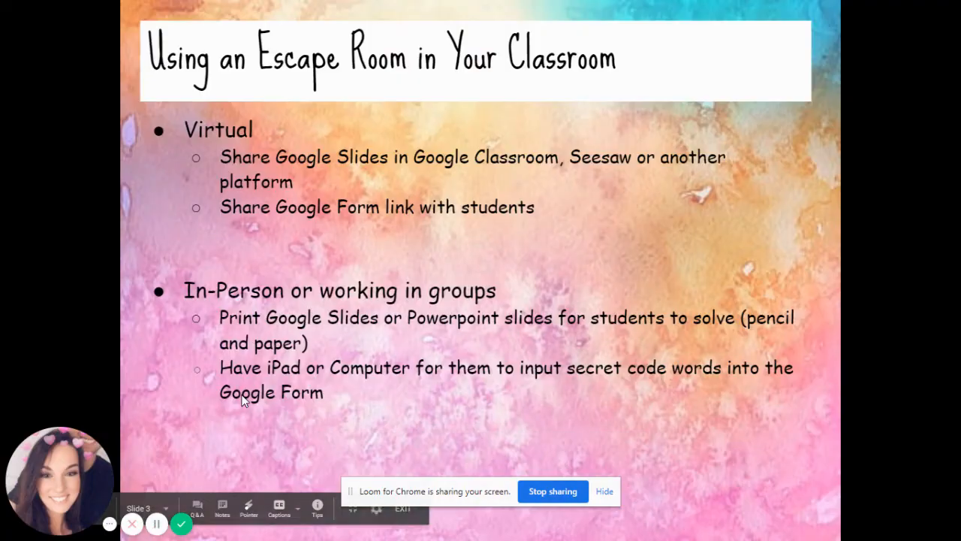